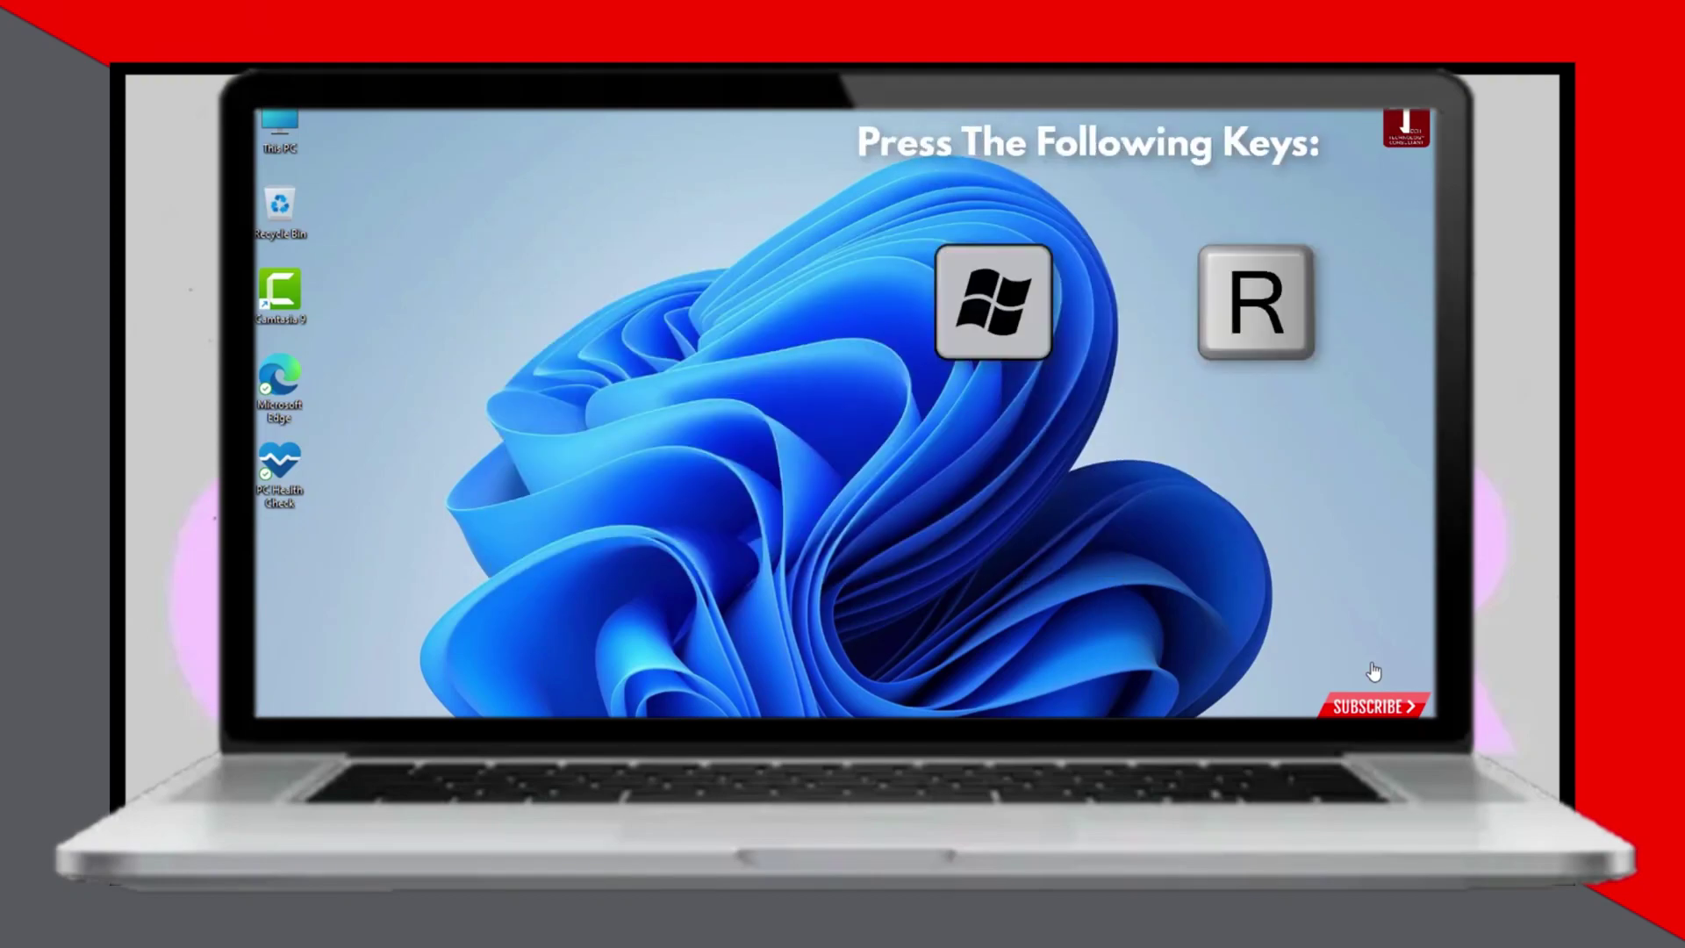
Open the %temp% folder and delete all of its items, applying the choice to every item.
key("super+r")
type("%temp")
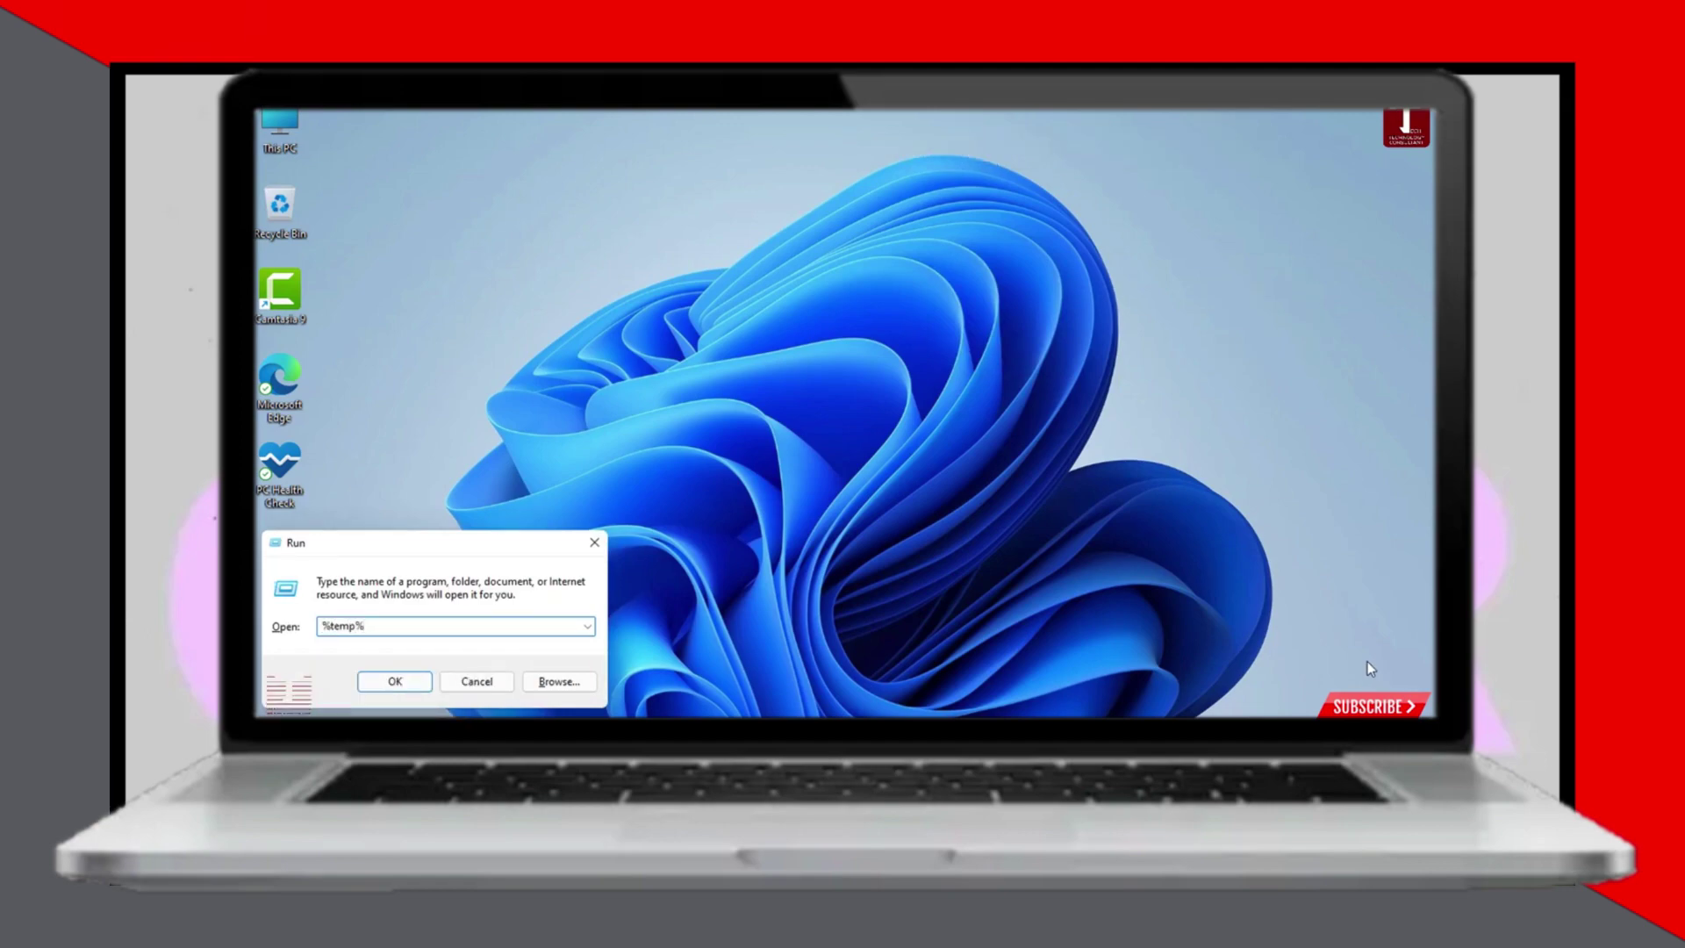
key("Return")
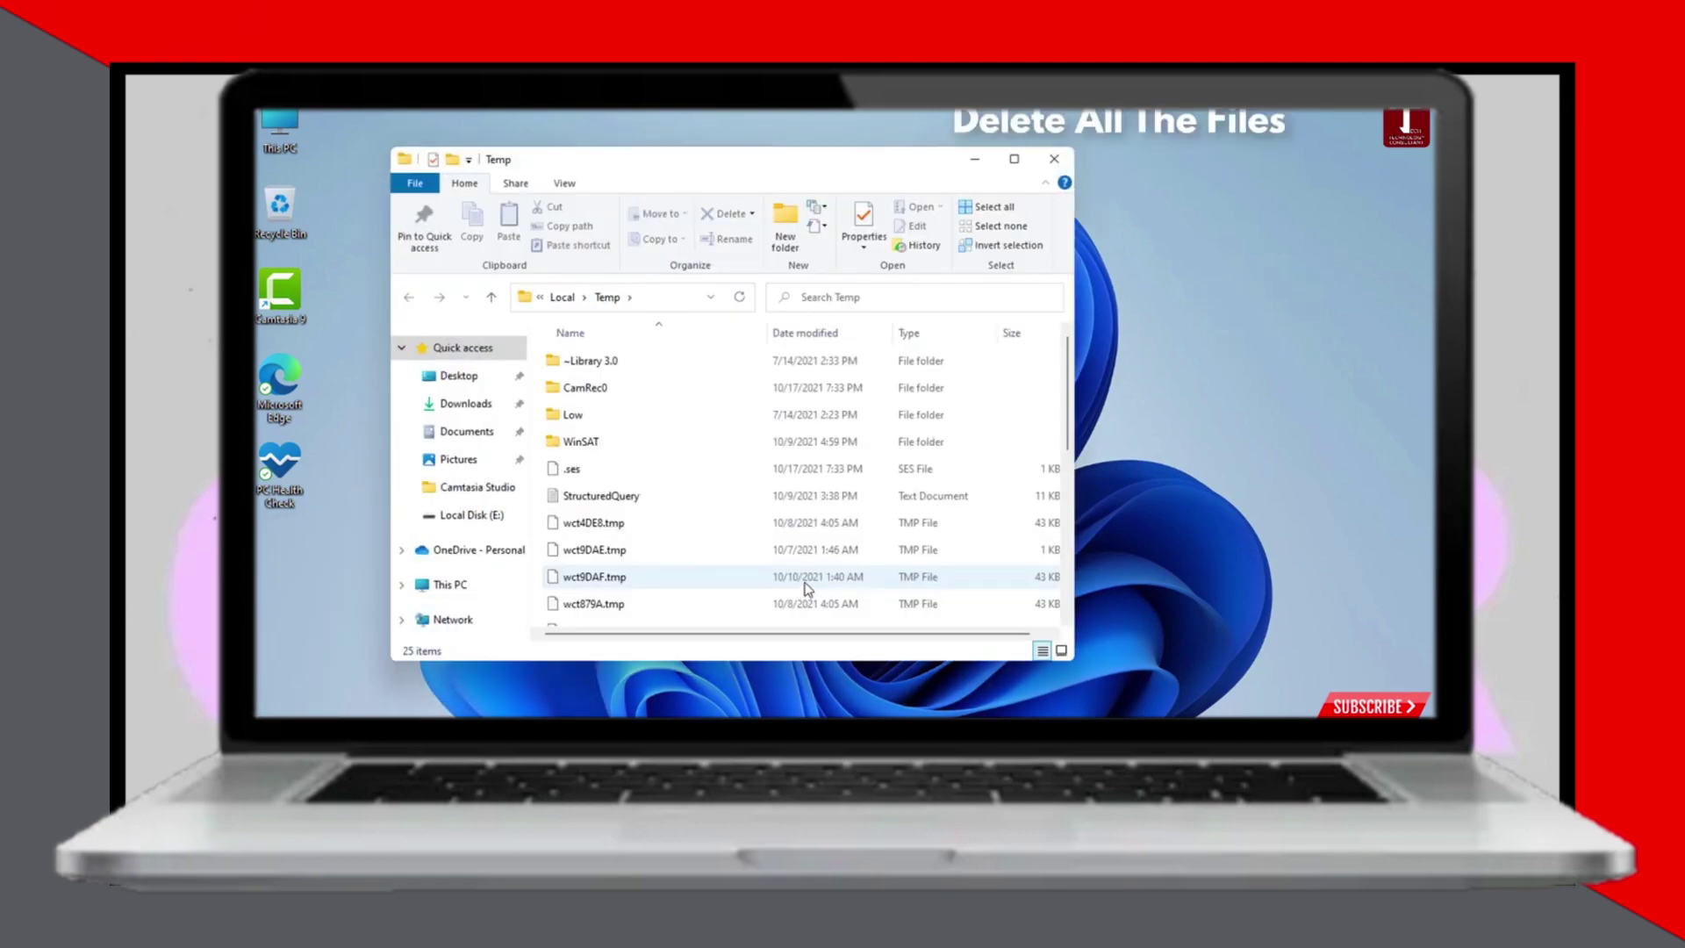
left_click(607, 365)
key("ctrl+a")
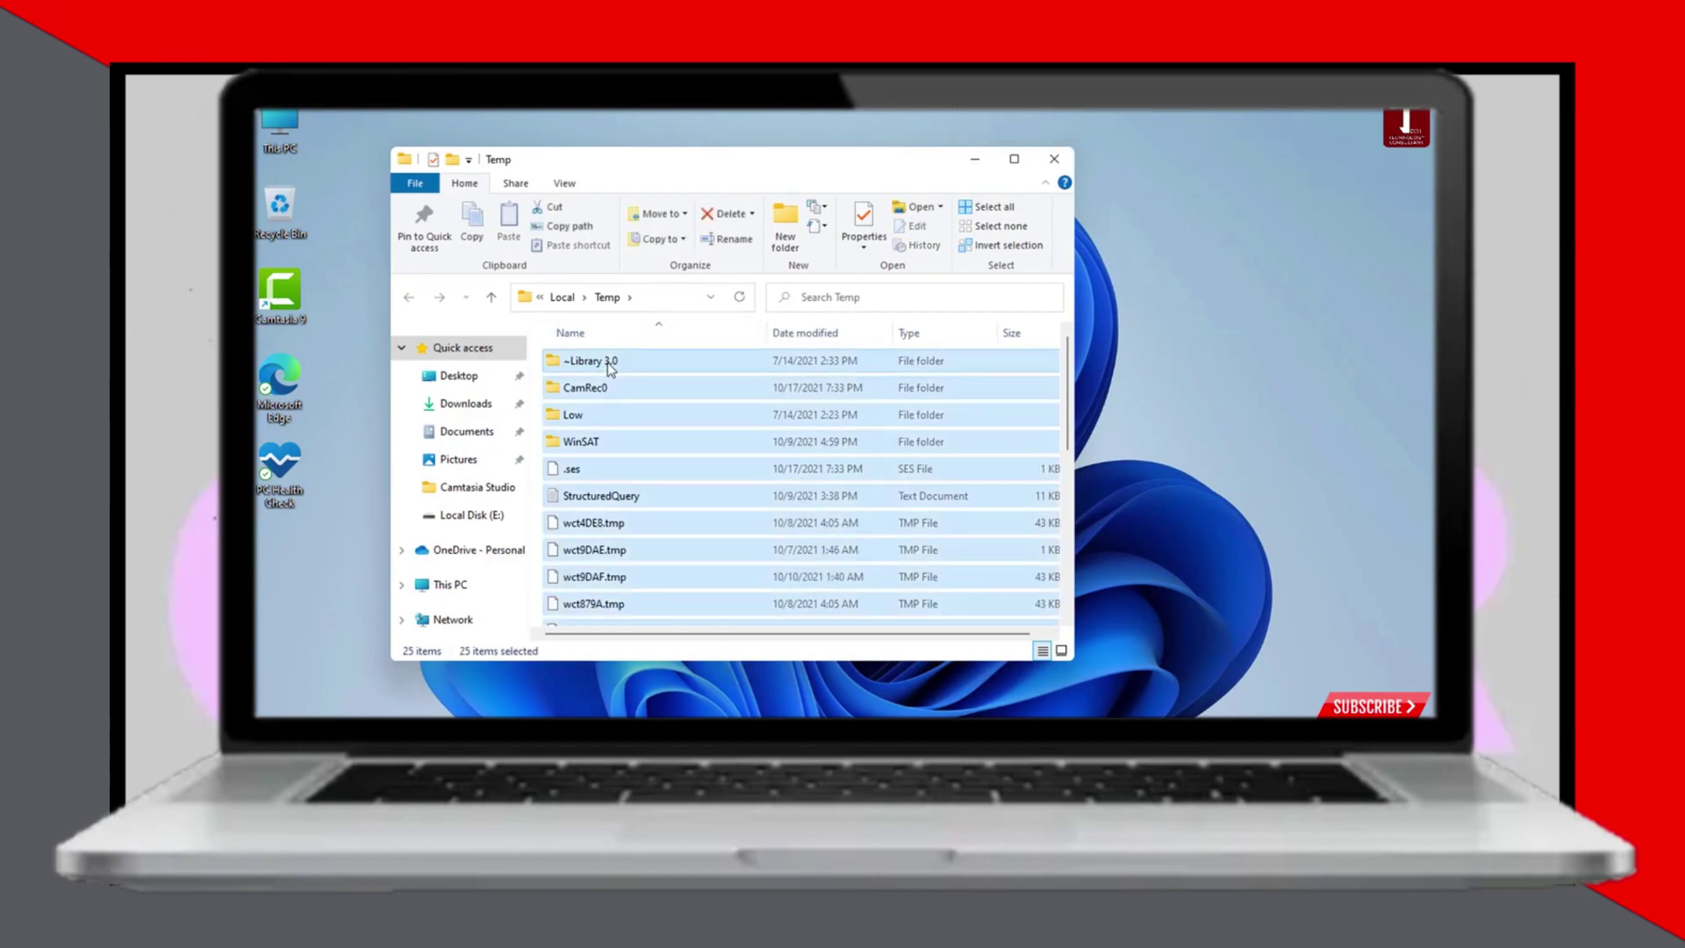
right_click(622, 380)
left_click(661, 571)
left_click(431, 301)
left_click(550, 326)
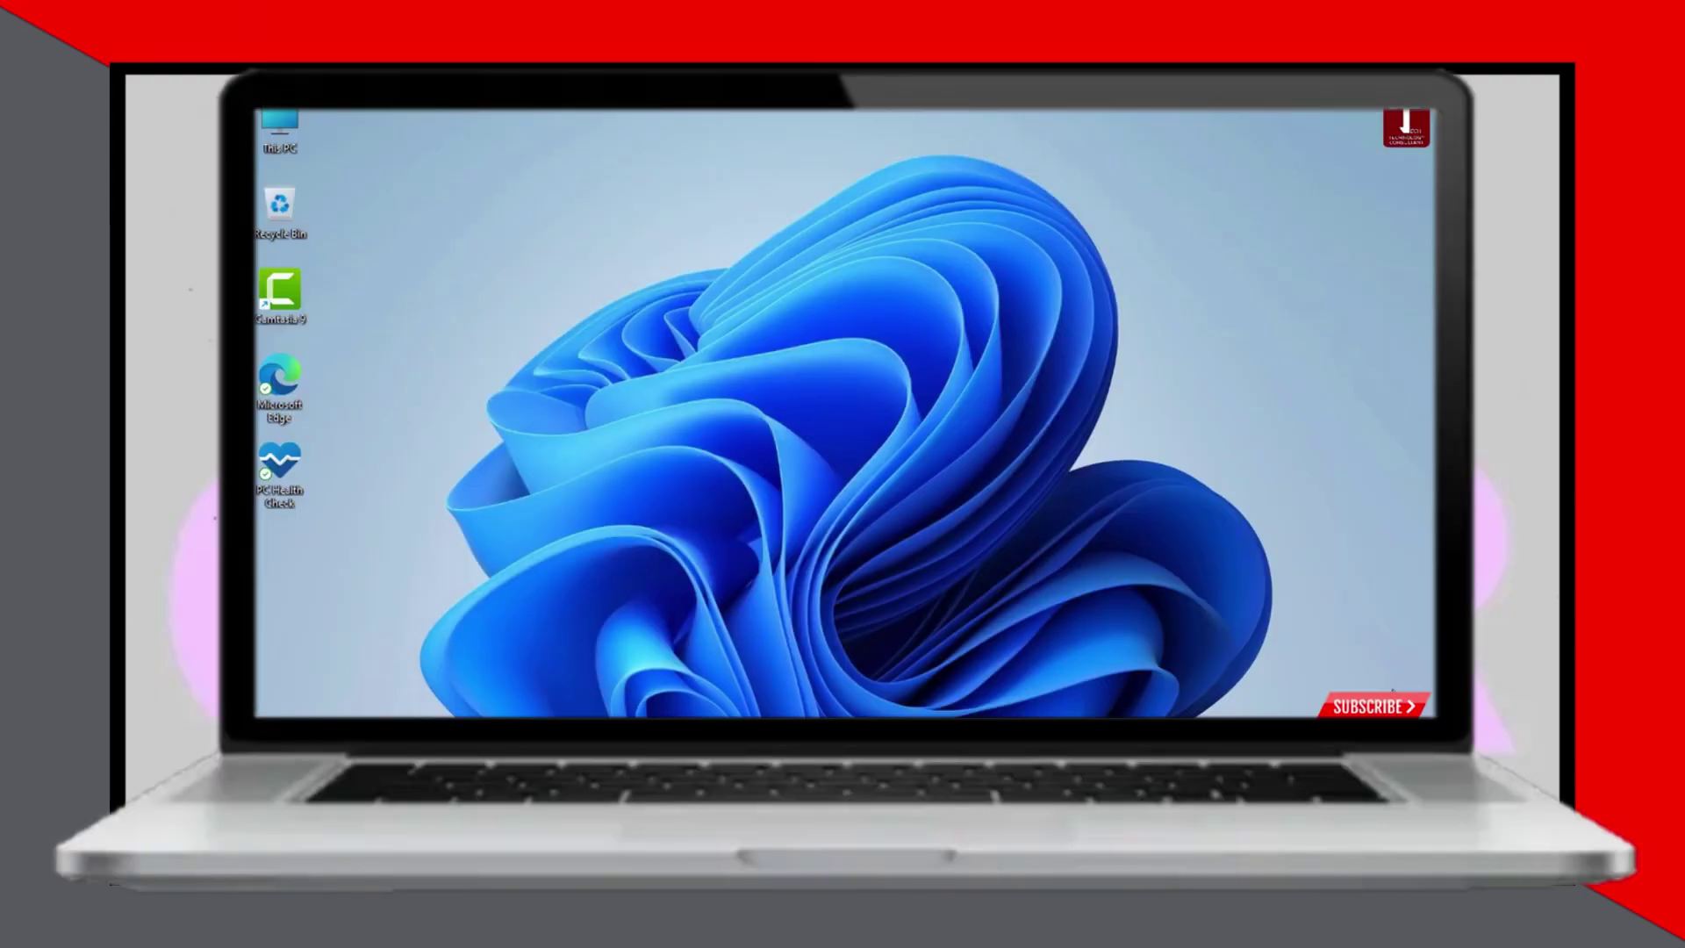
Launch Command Prompt as administrator and run ipconfig /flushdns to clear the DNS cache.
key("super")
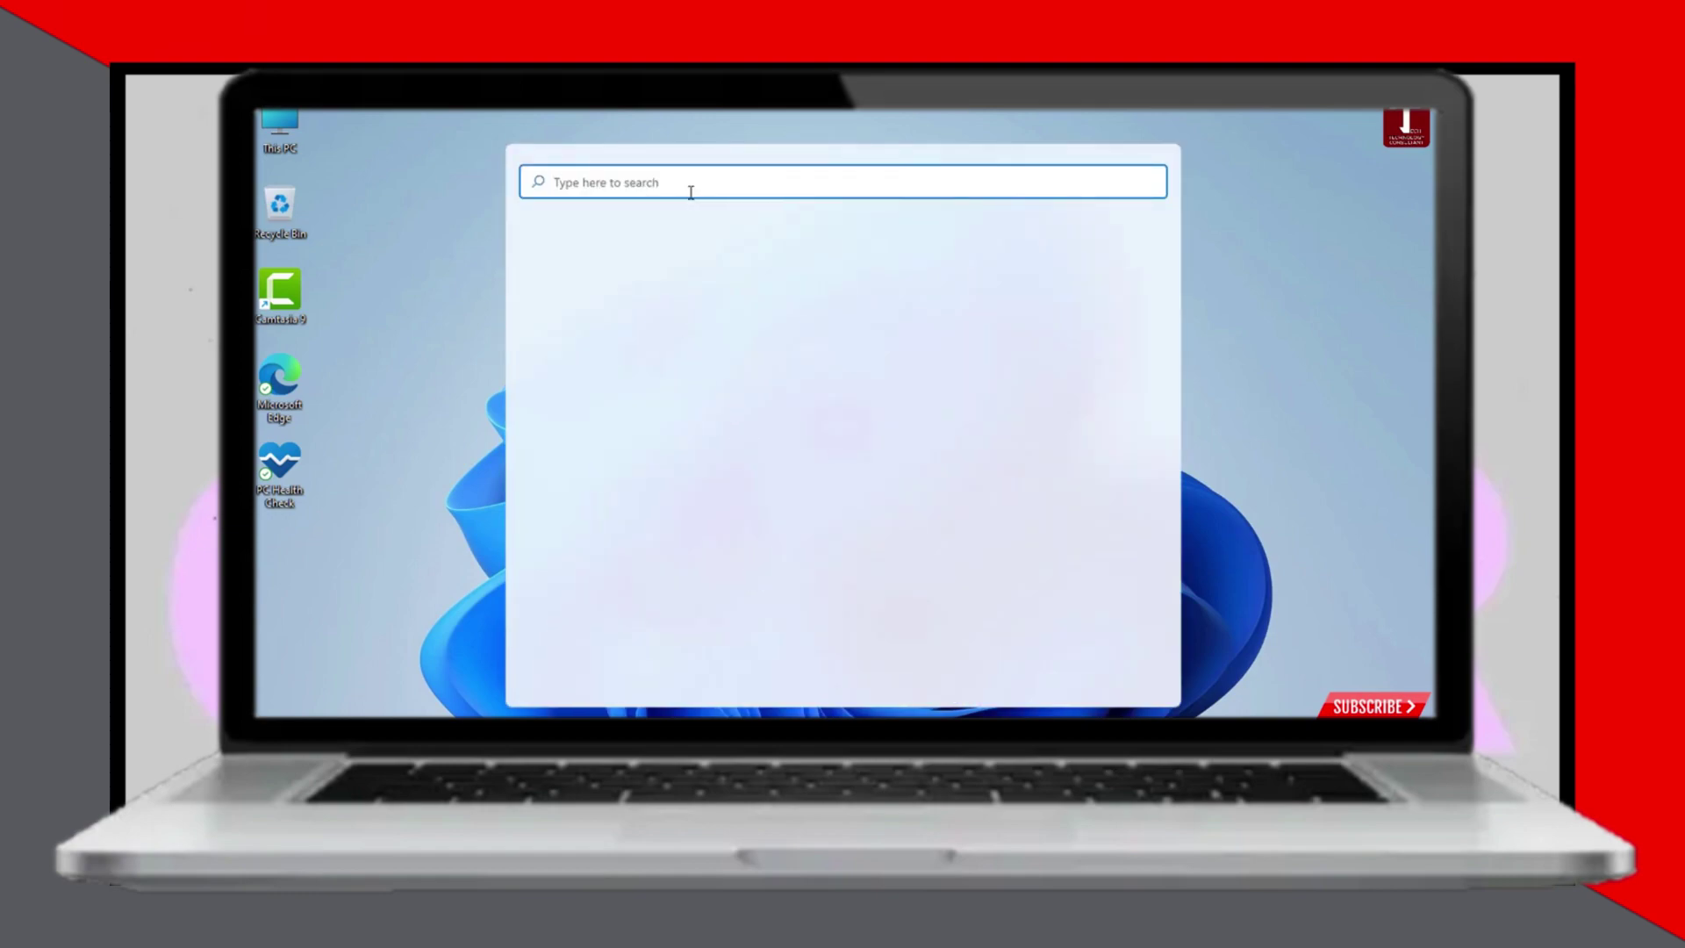
type("cMD")
right_click(654, 331)
left_click(743, 345)
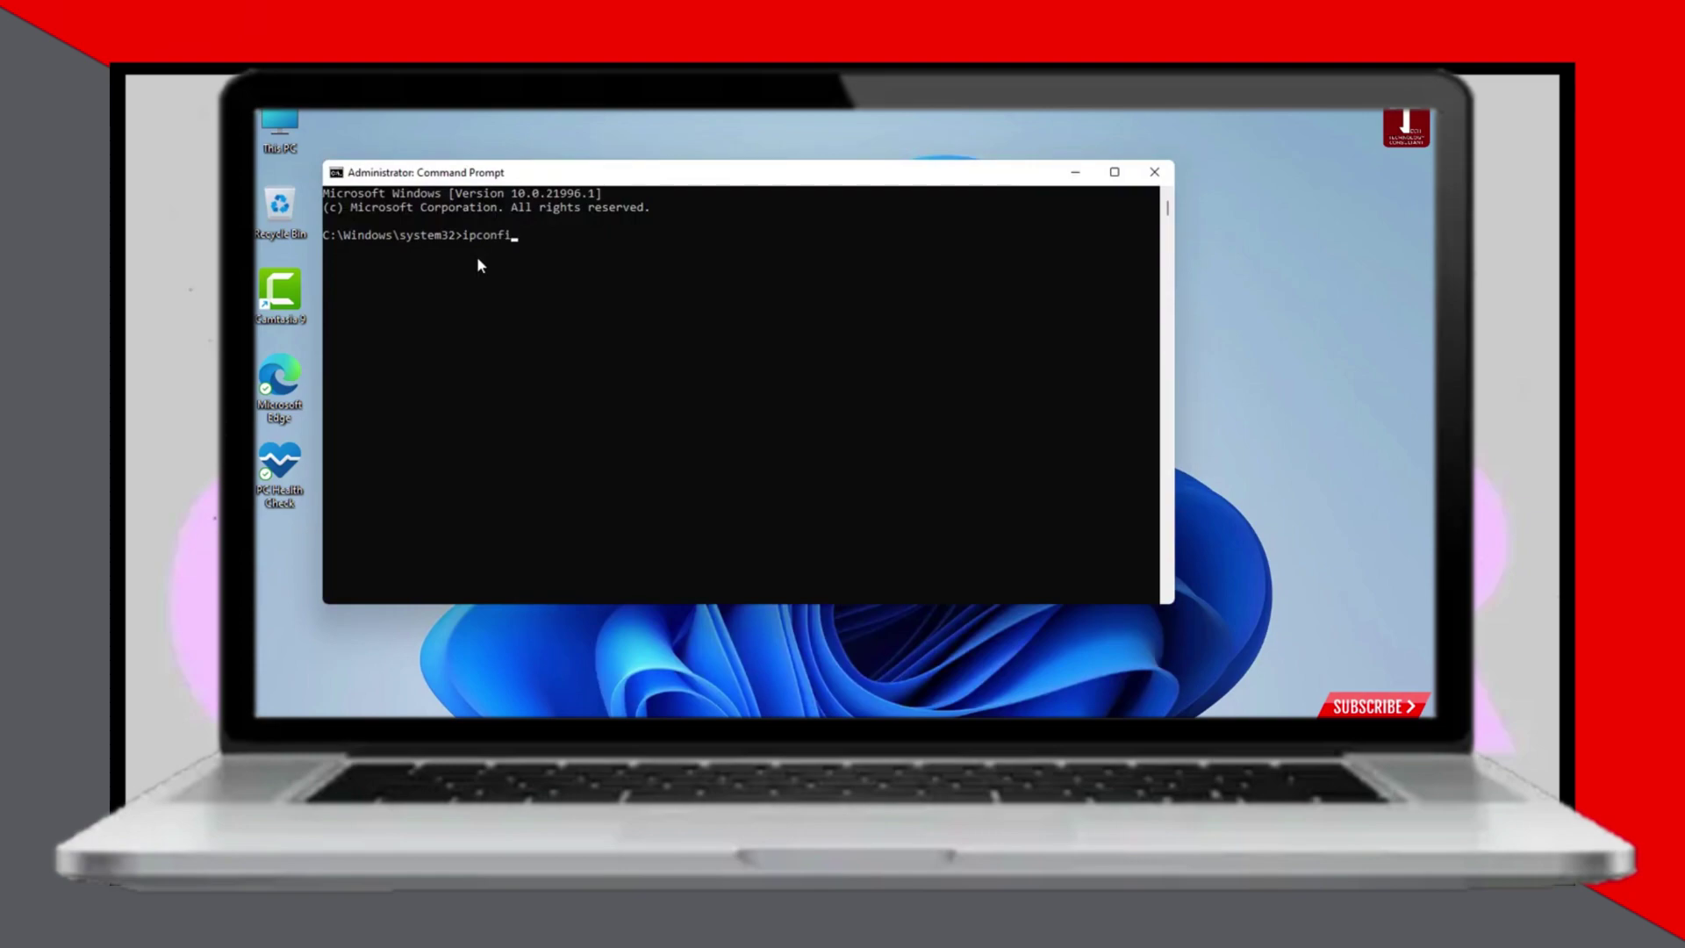
type("ig /")
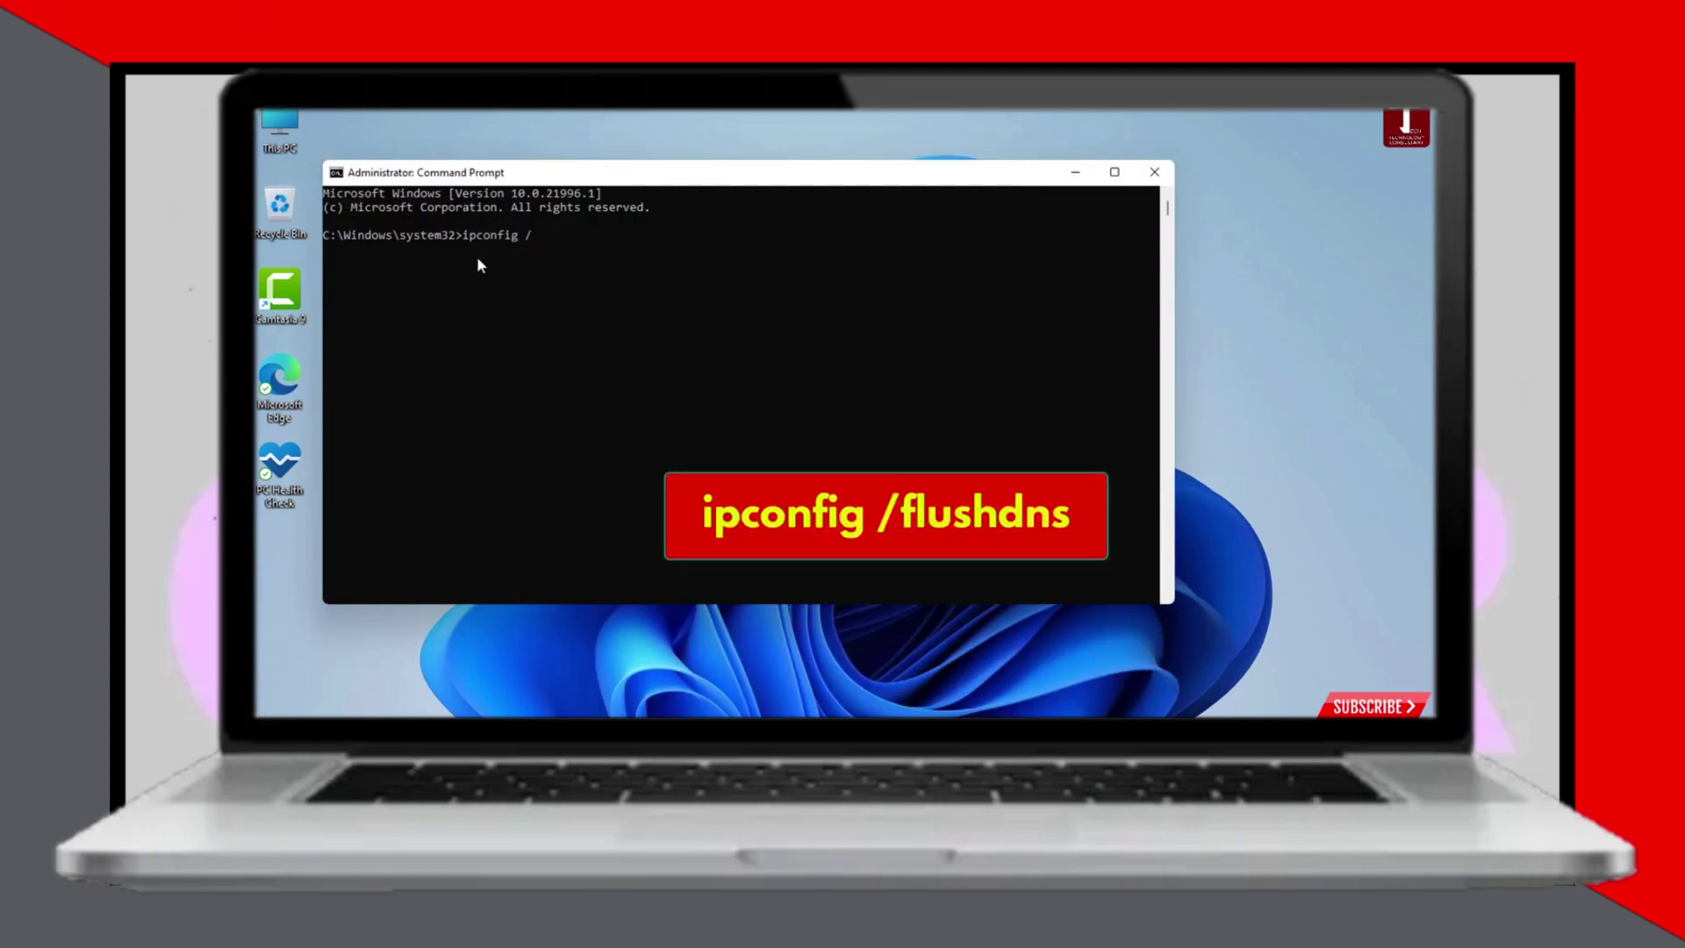
type("flushdns")
key("Return")
type("netsh win")
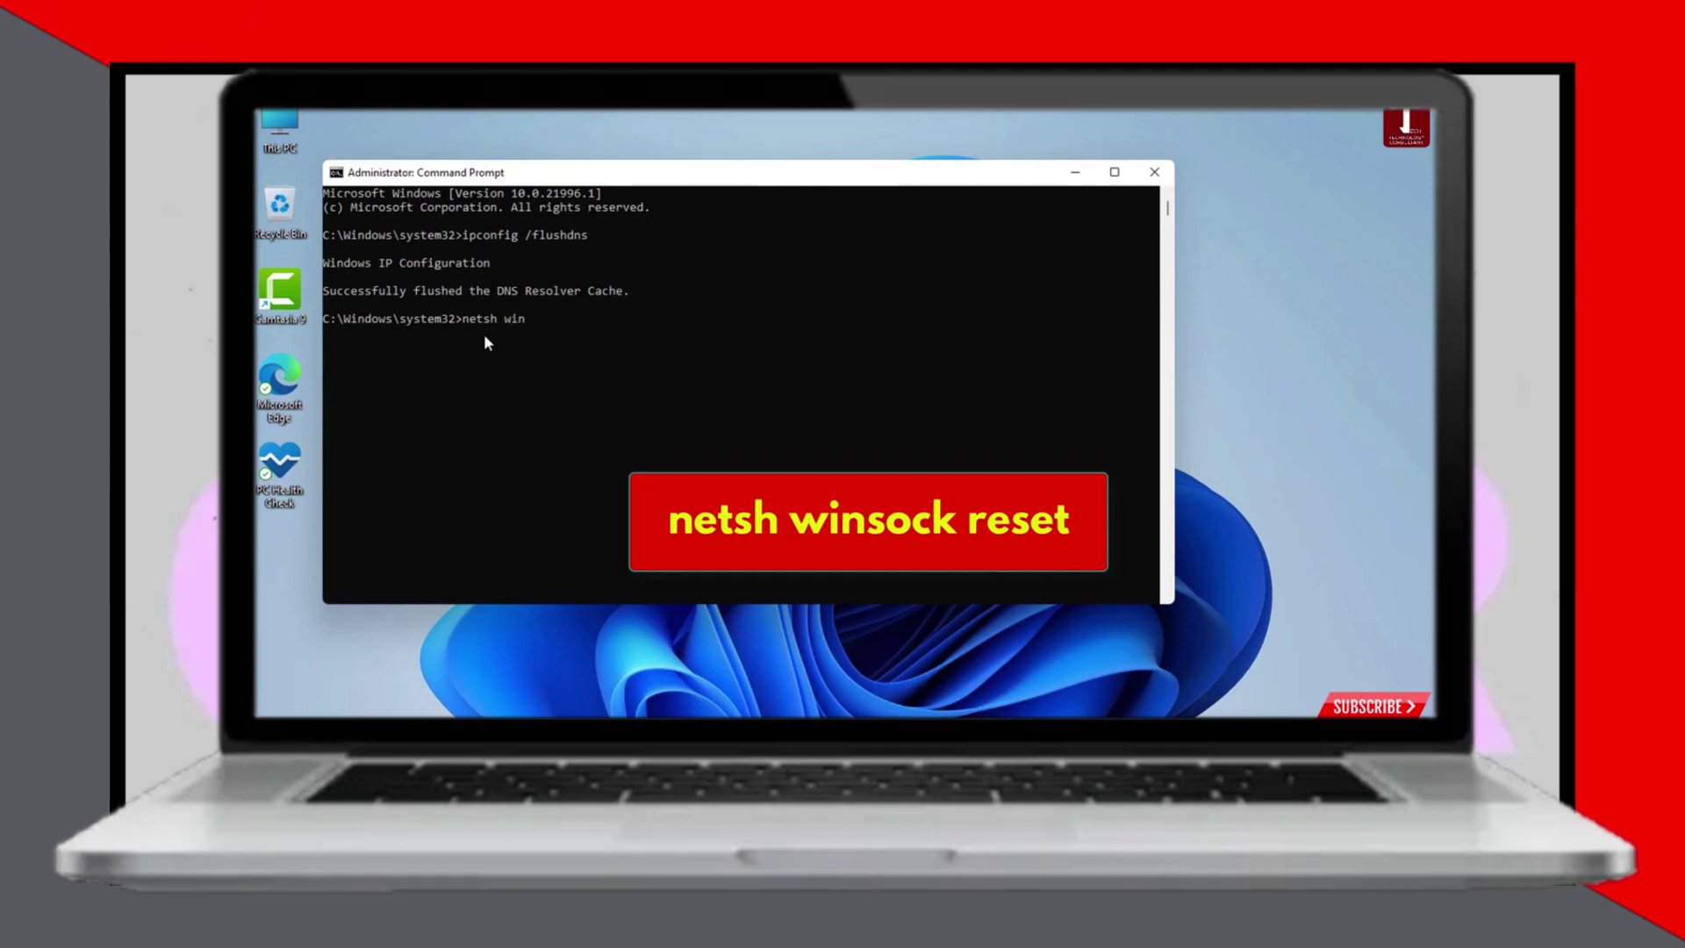
type("sock")
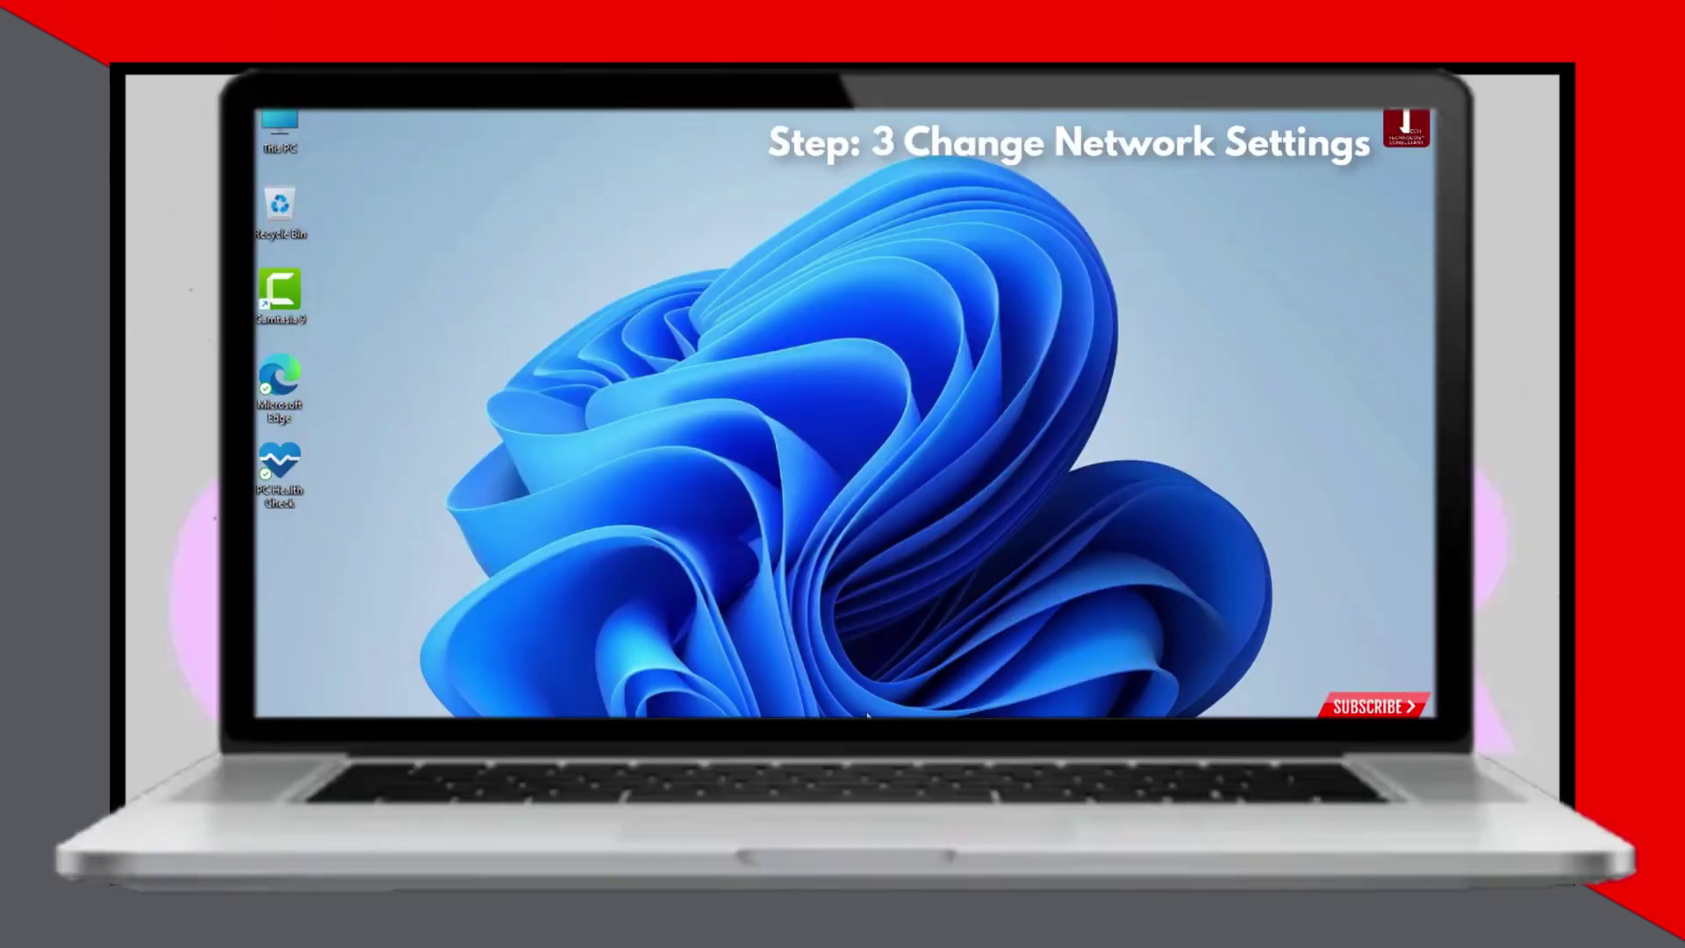
Open the network adapter list via Control Panel's Network and Sharing Center.
key("super")
type("control")
left_click(601, 316)
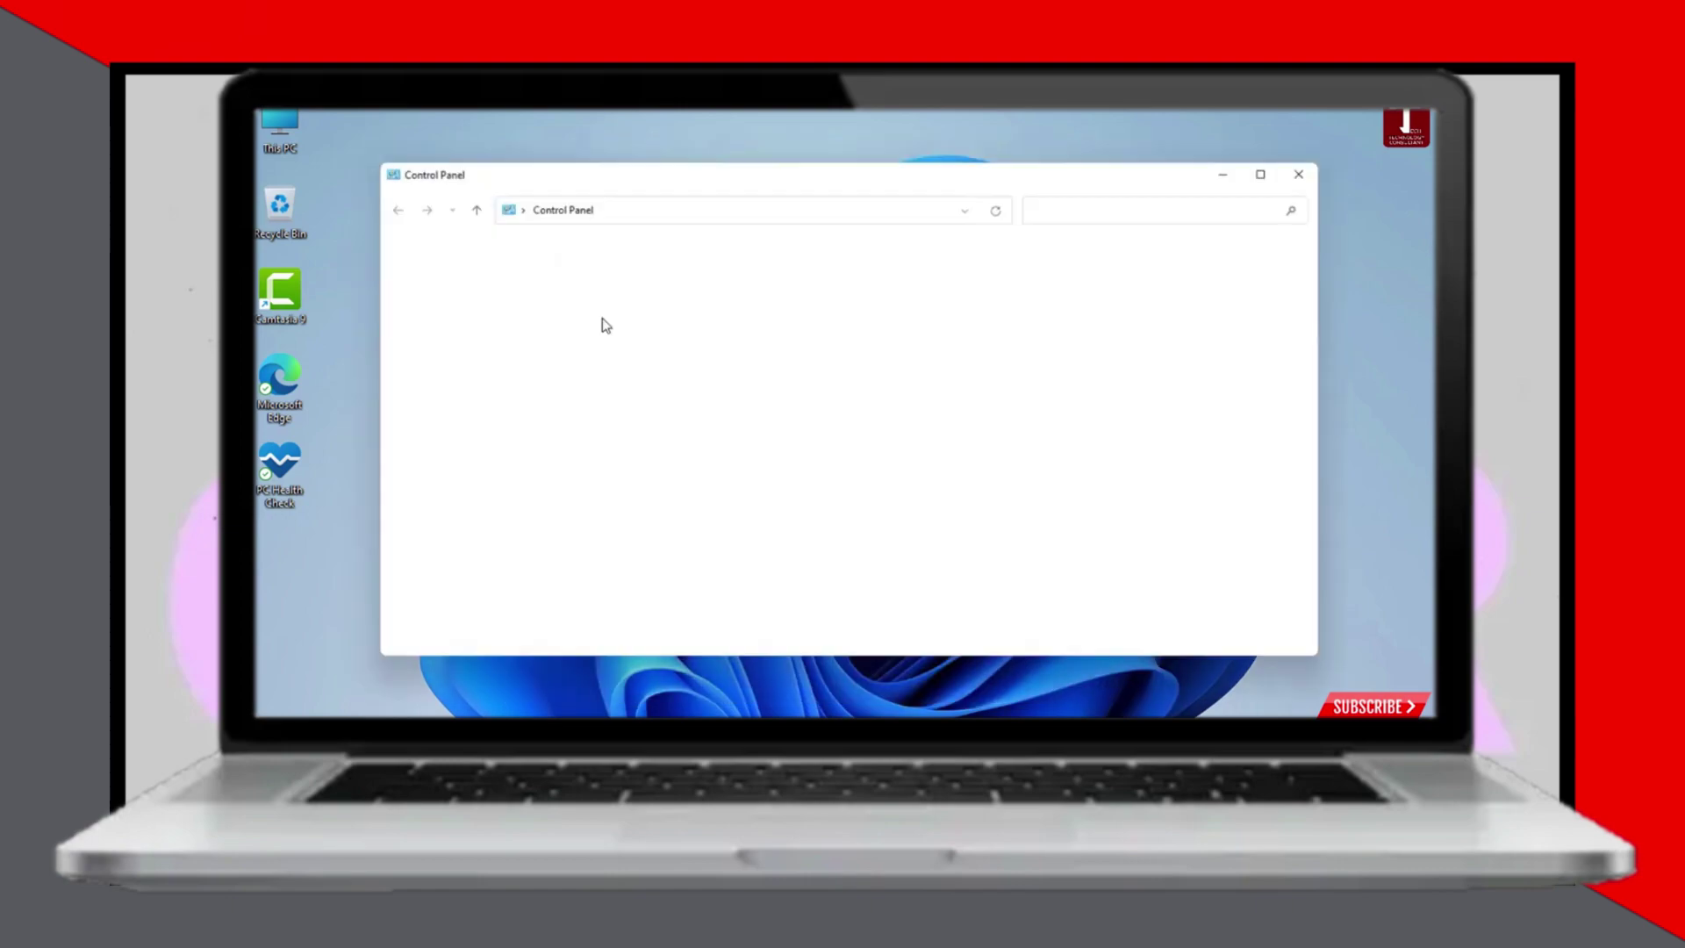
left_click(633, 383)
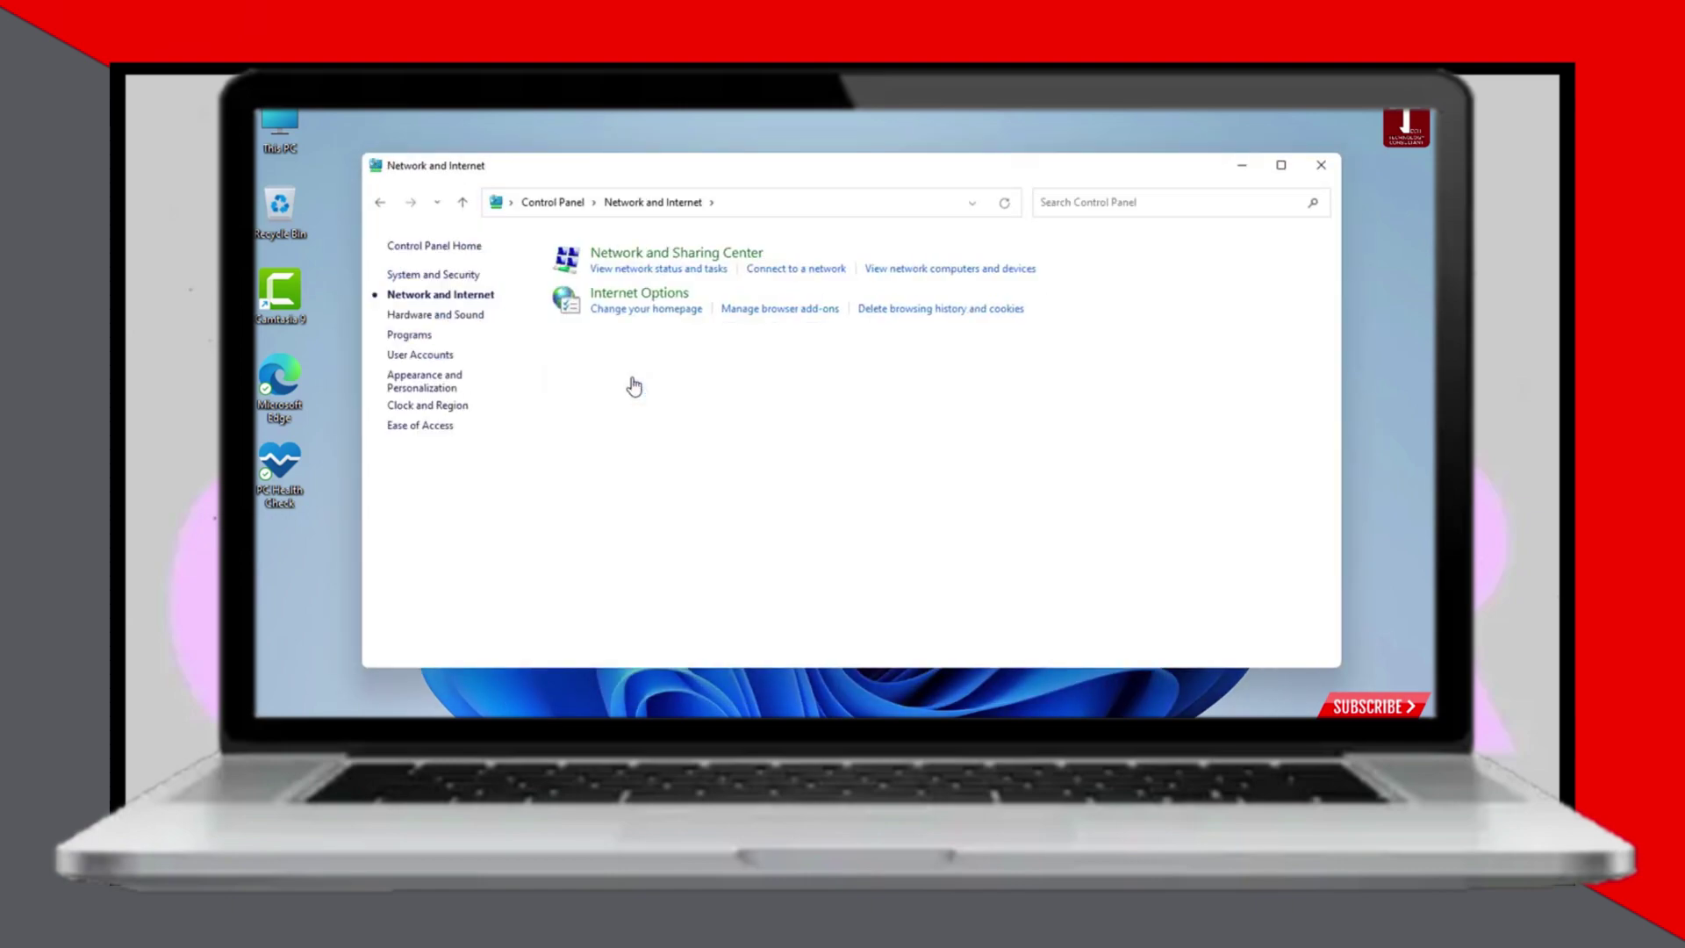
left_click(665, 267)
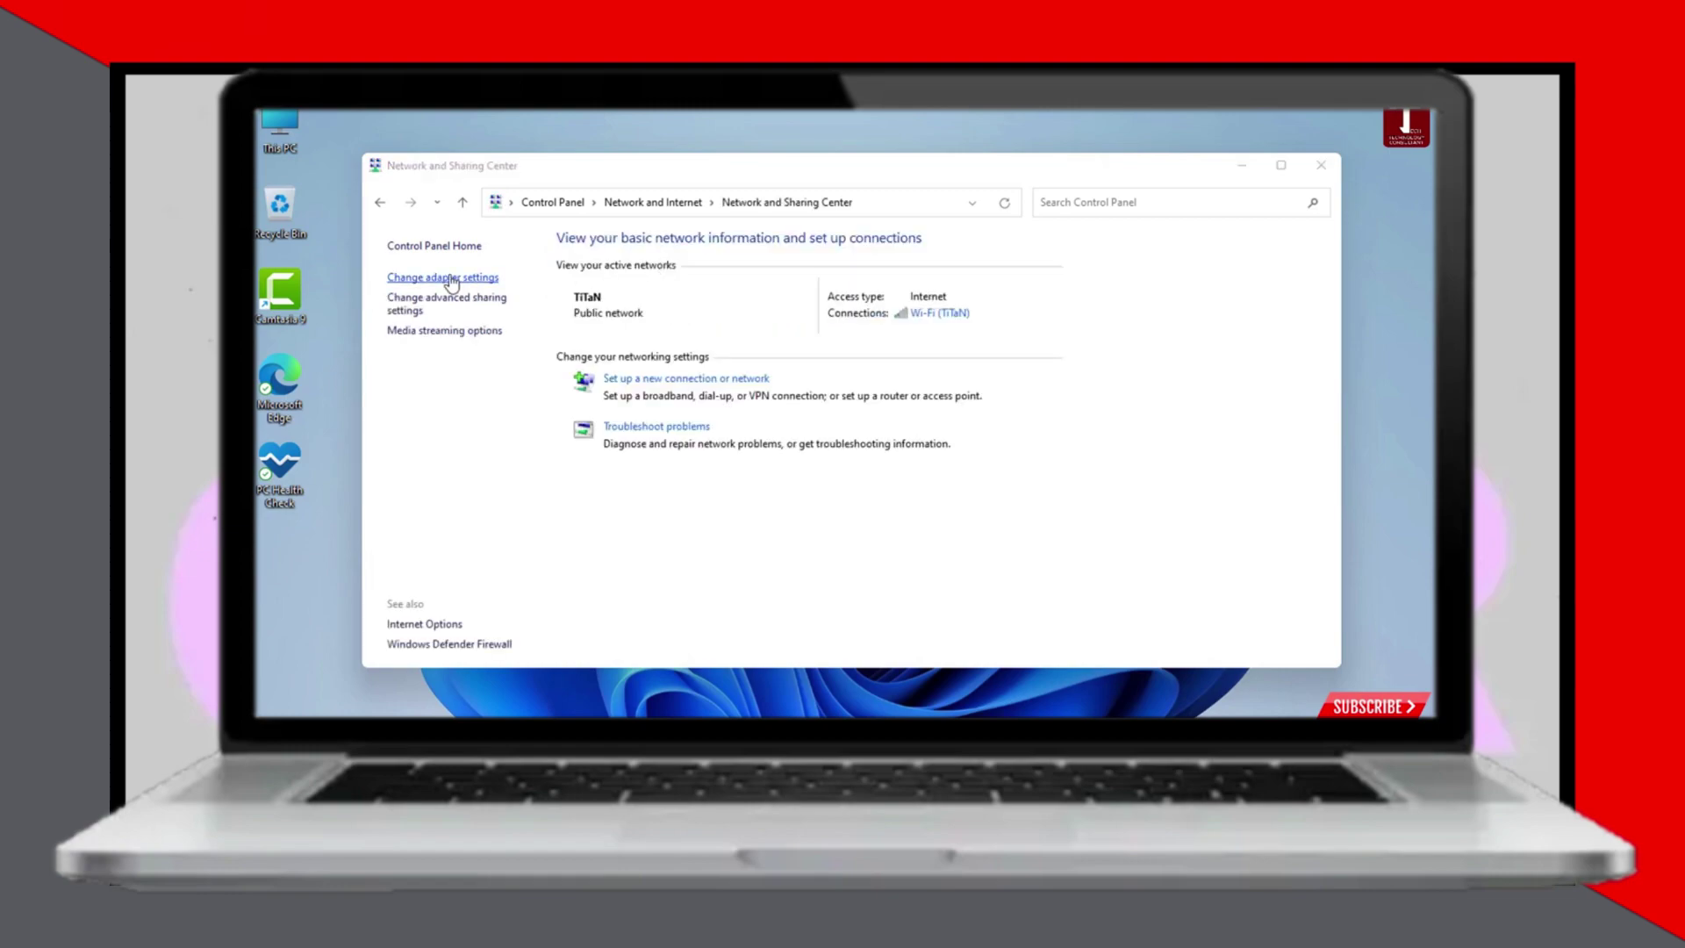
left_click(444, 276)
Switch the Ethernet adapter's IPv4 settings to manually entered DNS servers.
left_click(699, 326)
right_click(697, 320)
left_click(718, 476)
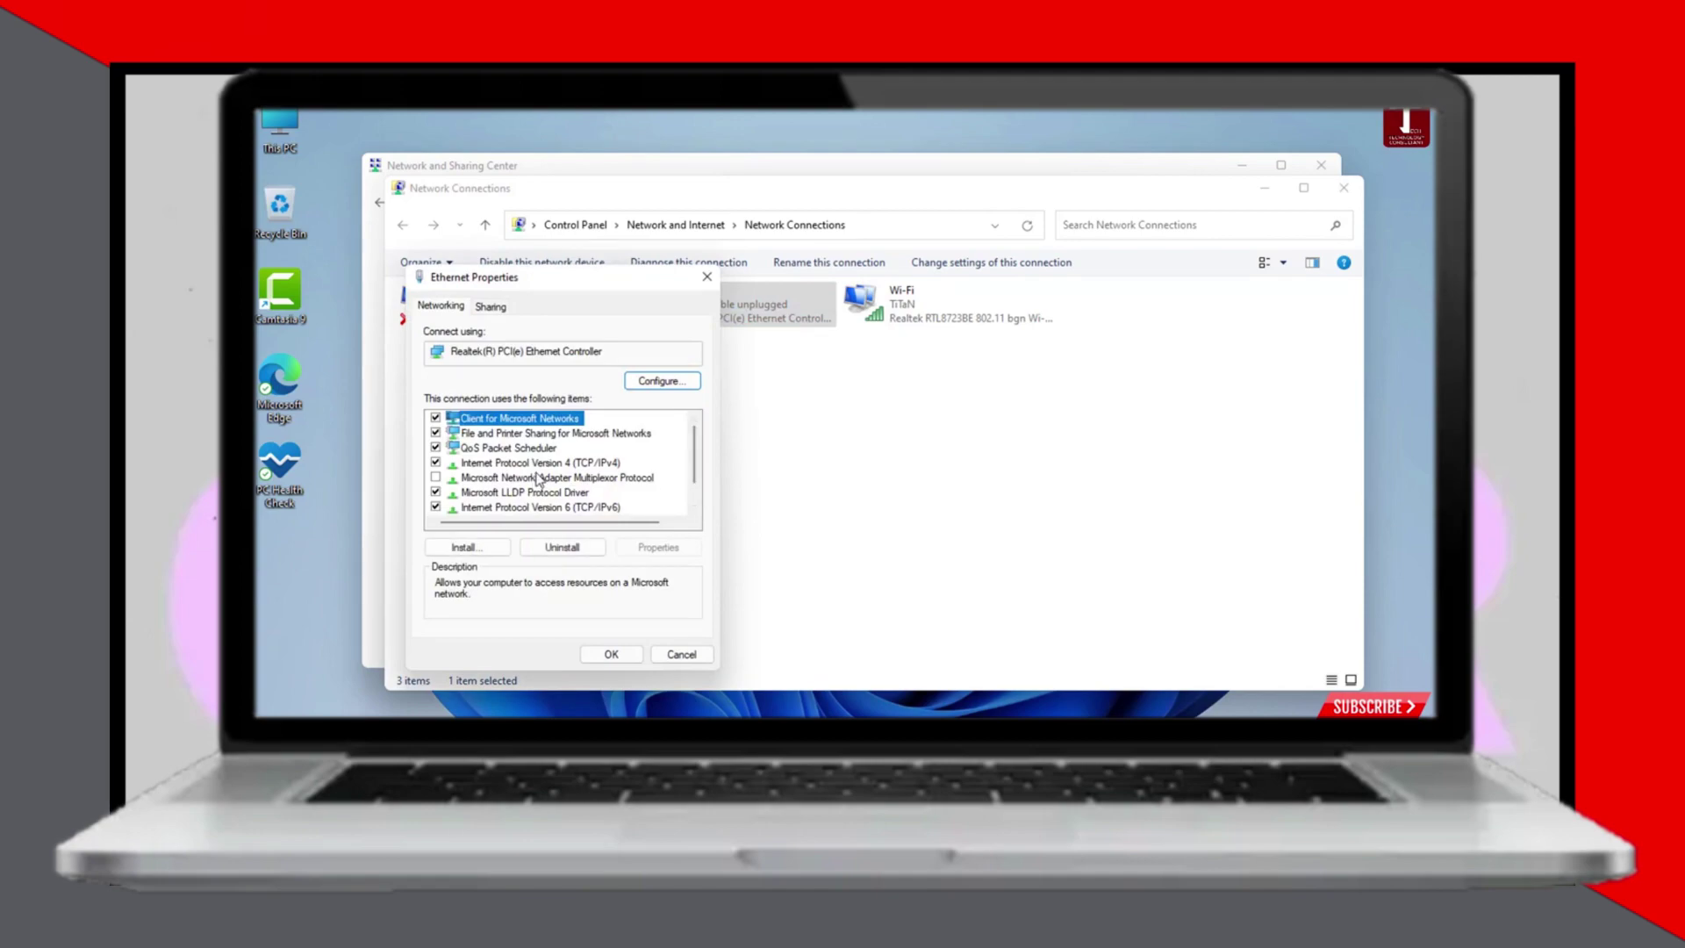
left_click(525, 463)
left_click(658, 546)
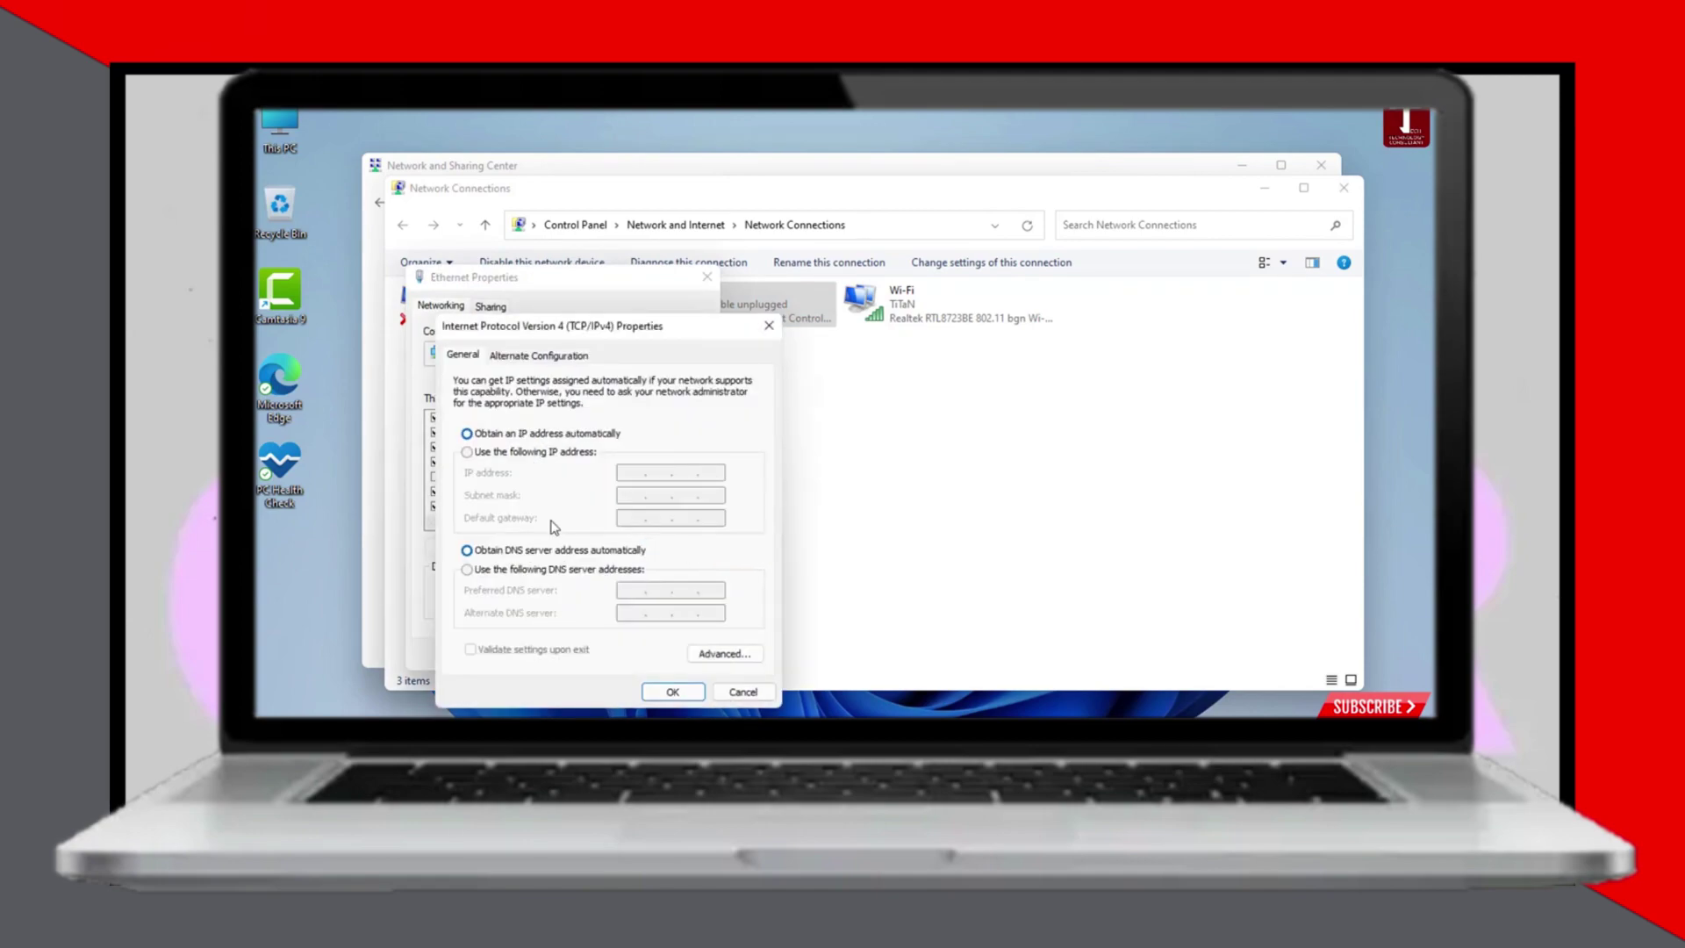
left_click(594, 573)
type("4.4.4.4")
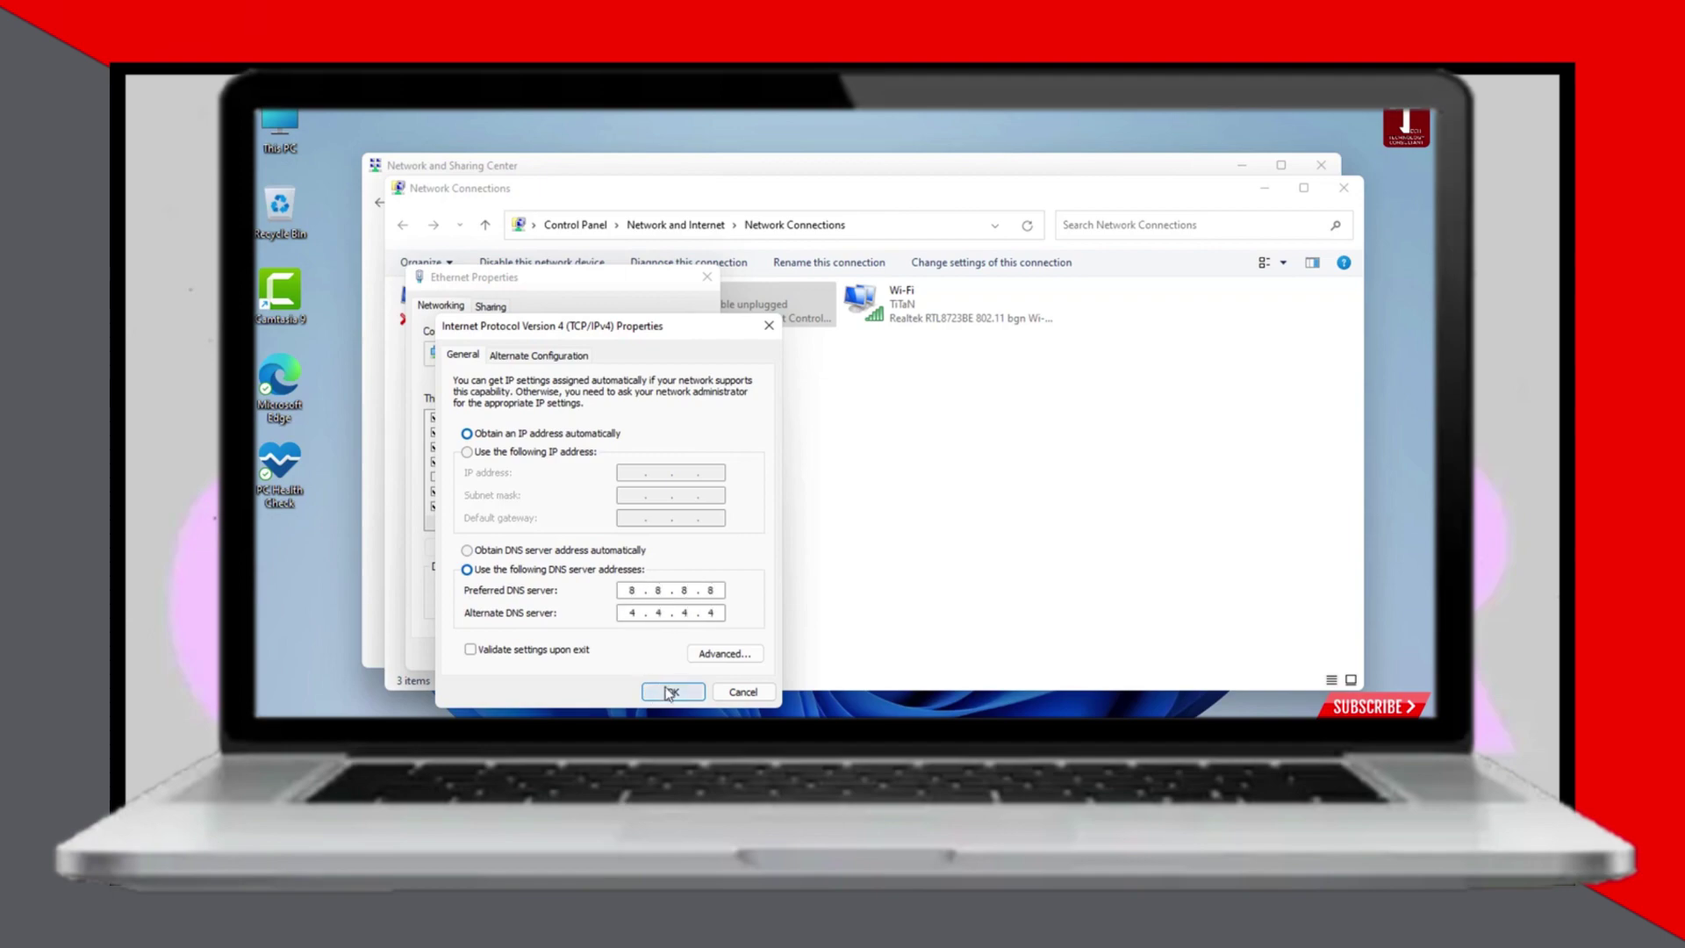
Save the Ethernet DNS settings, then set Wi-Fi IPv4 to manual DNS, preferred 8.8.8.8.
left_click(671, 692)
left_click(685, 651)
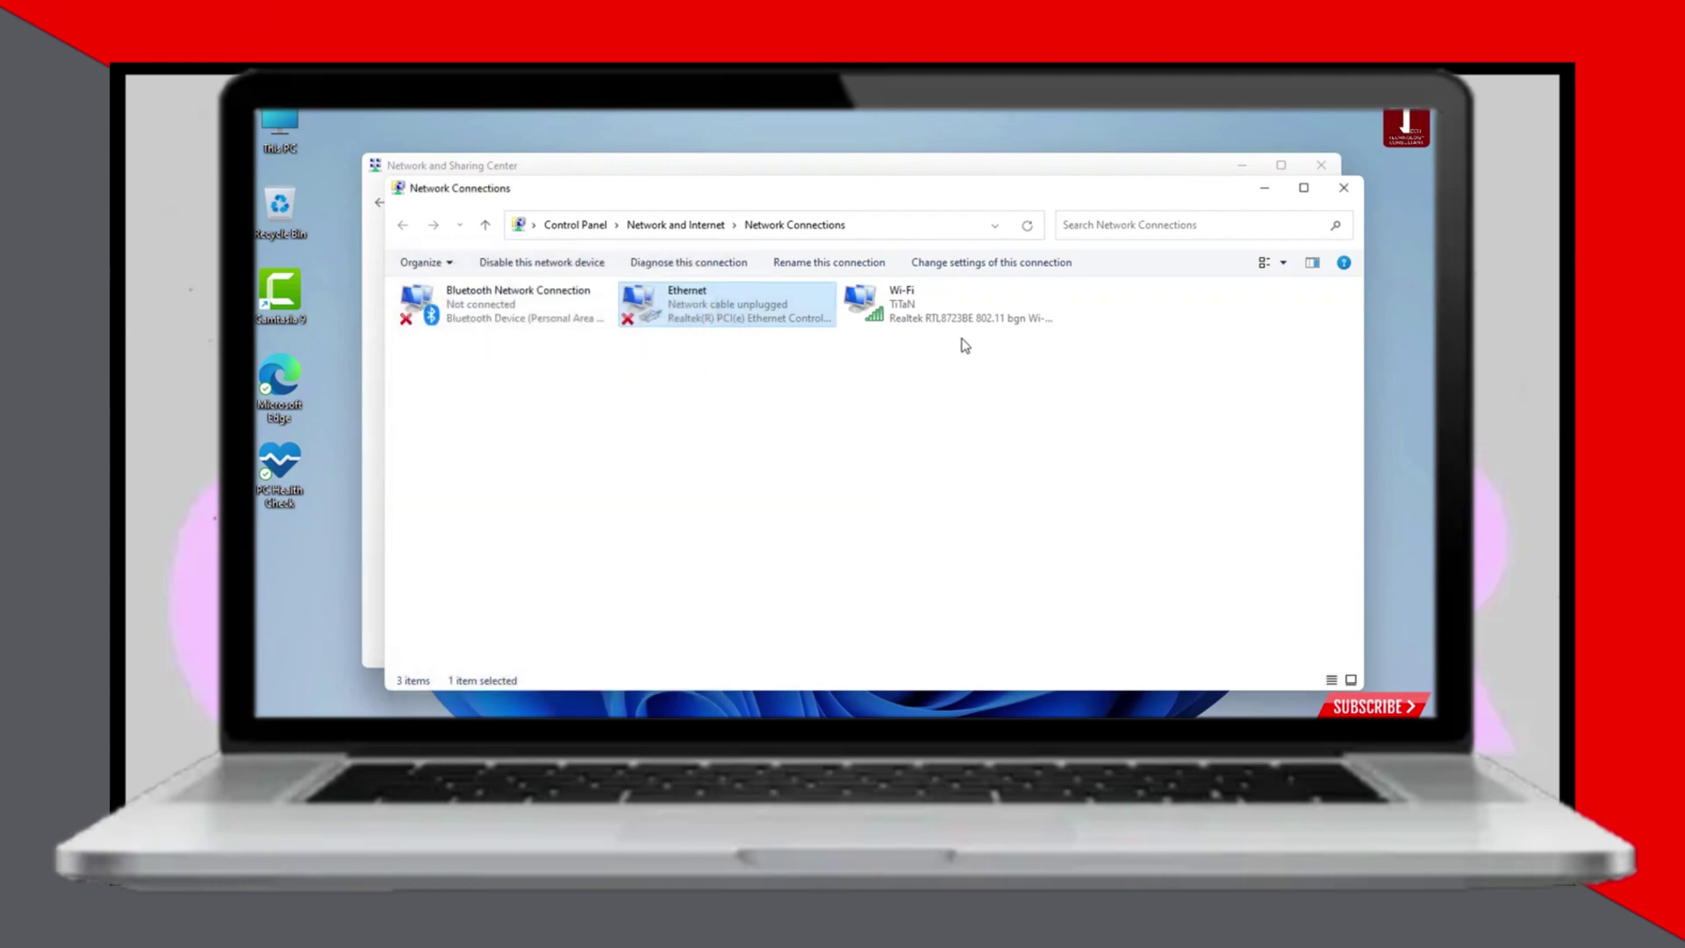
right_click(926, 303)
left_click(955, 475)
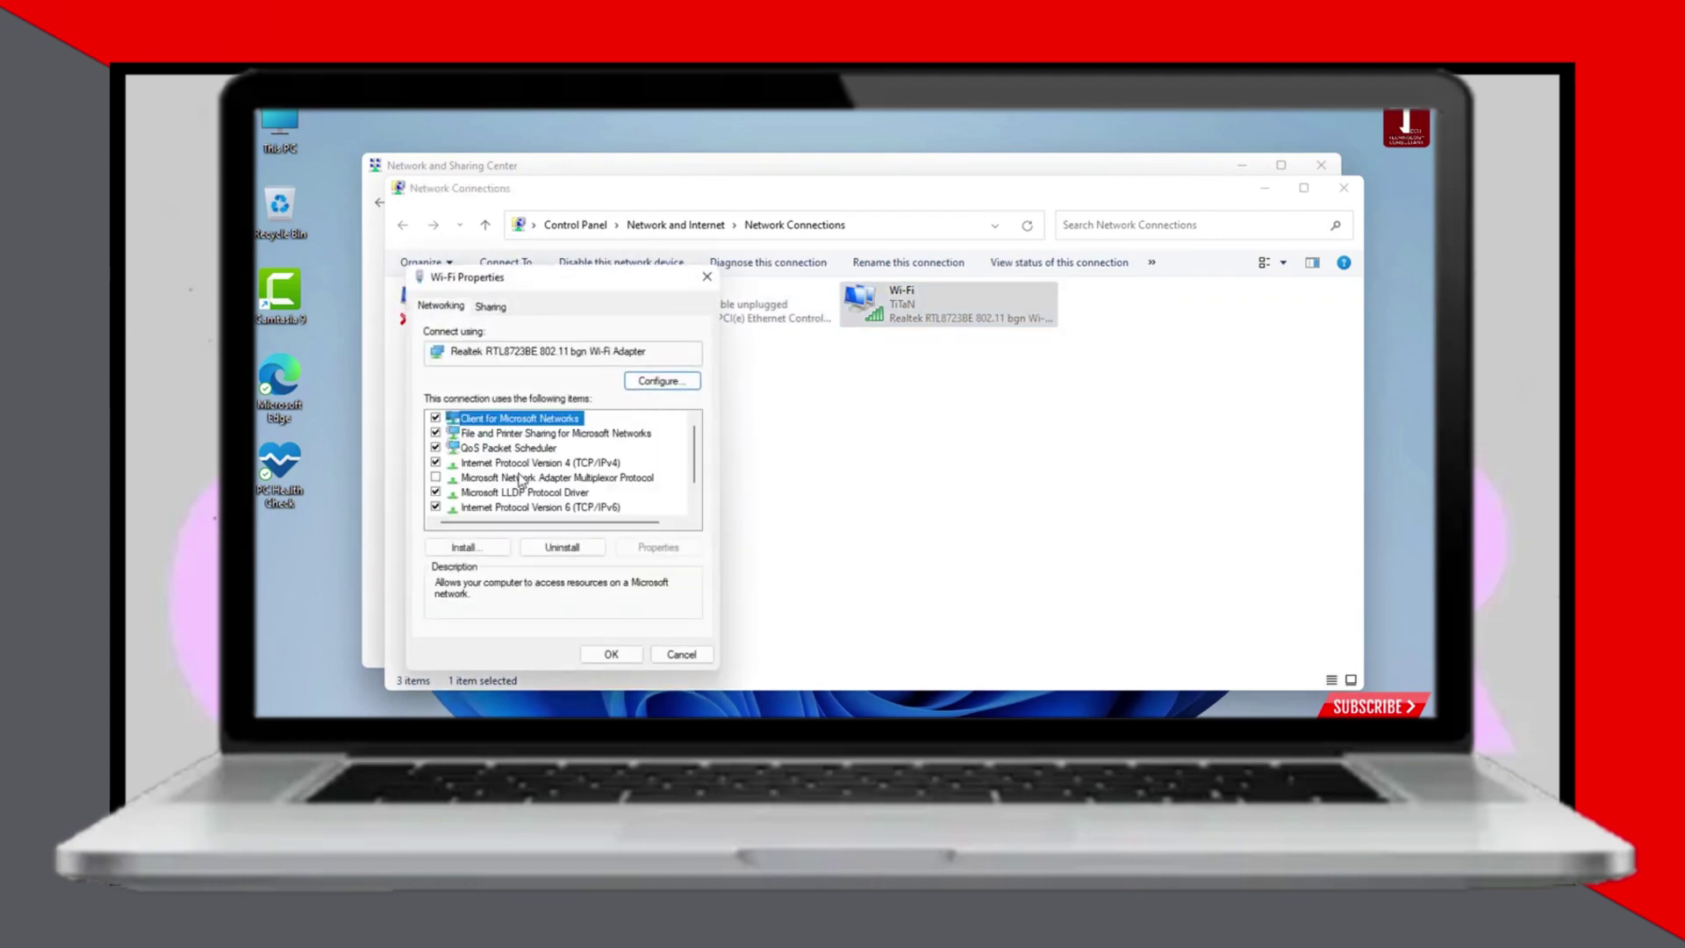
left_click(540, 461)
left_click(659, 545)
left_click(525, 569)
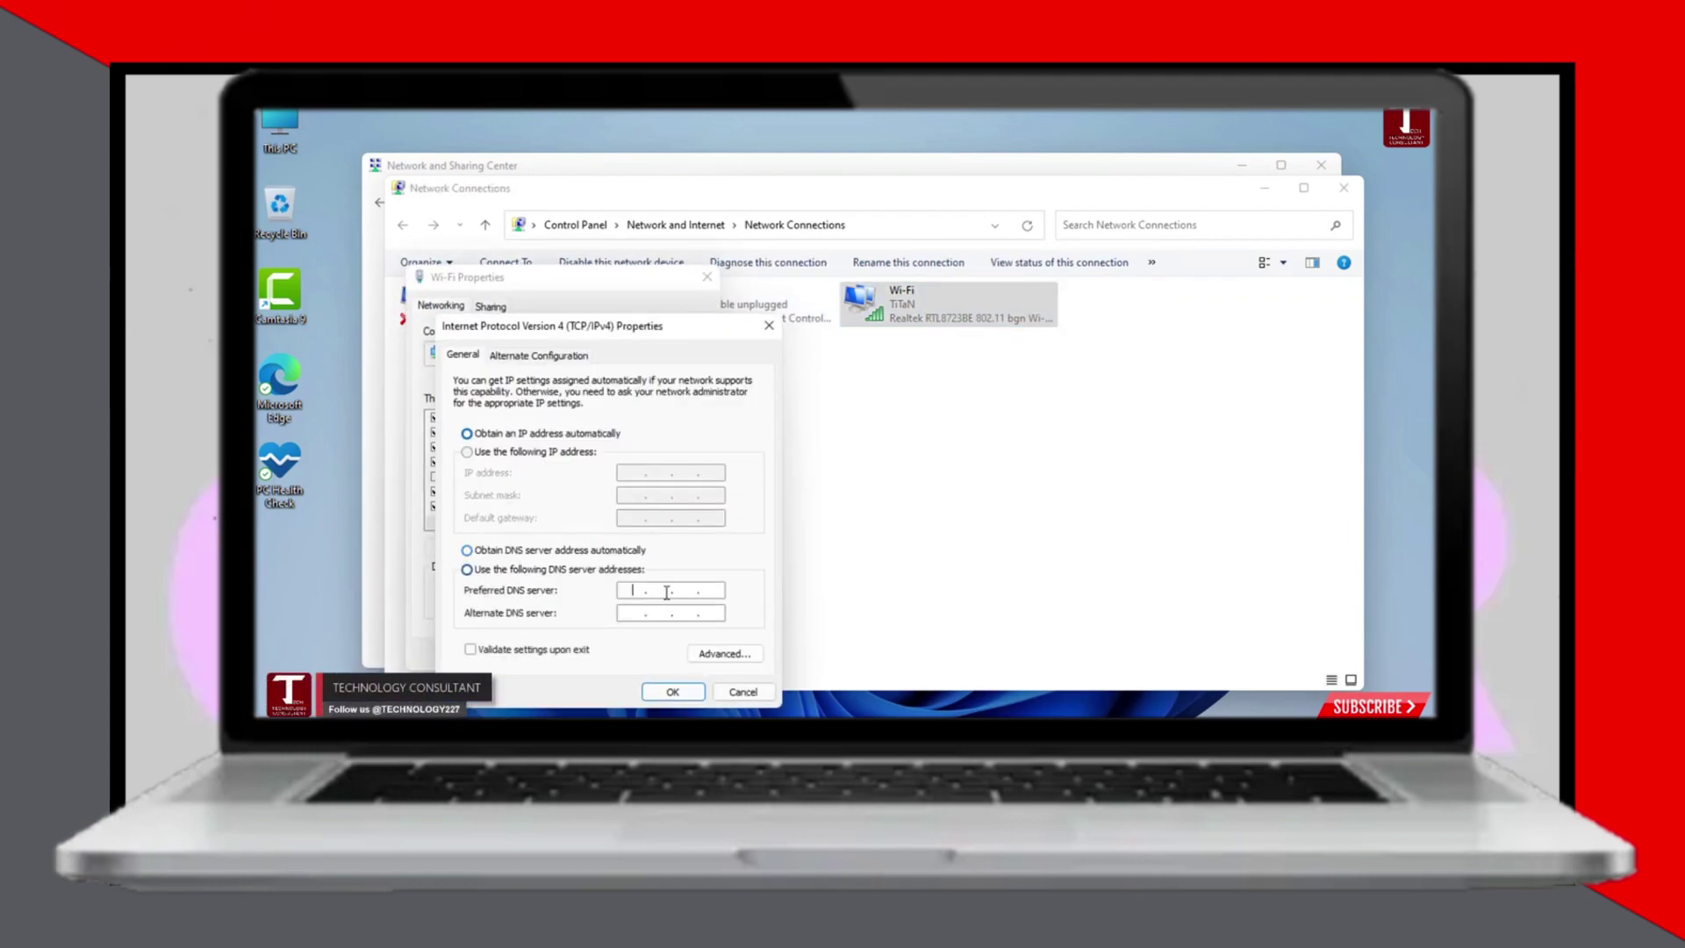
type("8")
left_click(639, 588)
type("8 . 8 . 8 . 8")
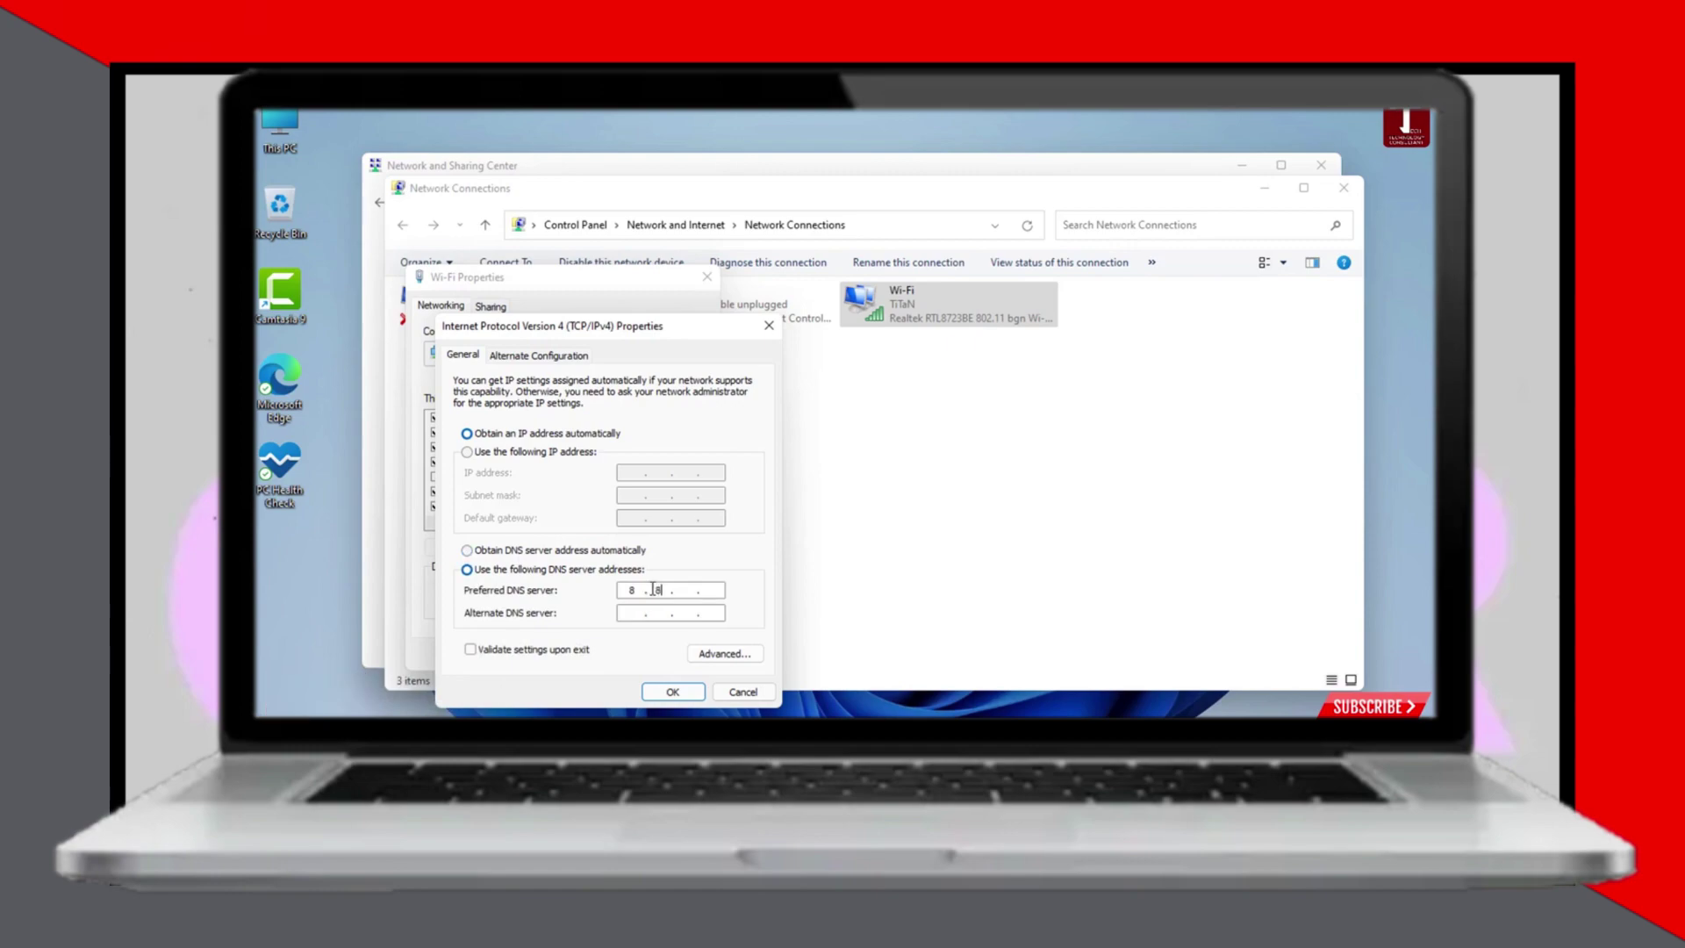